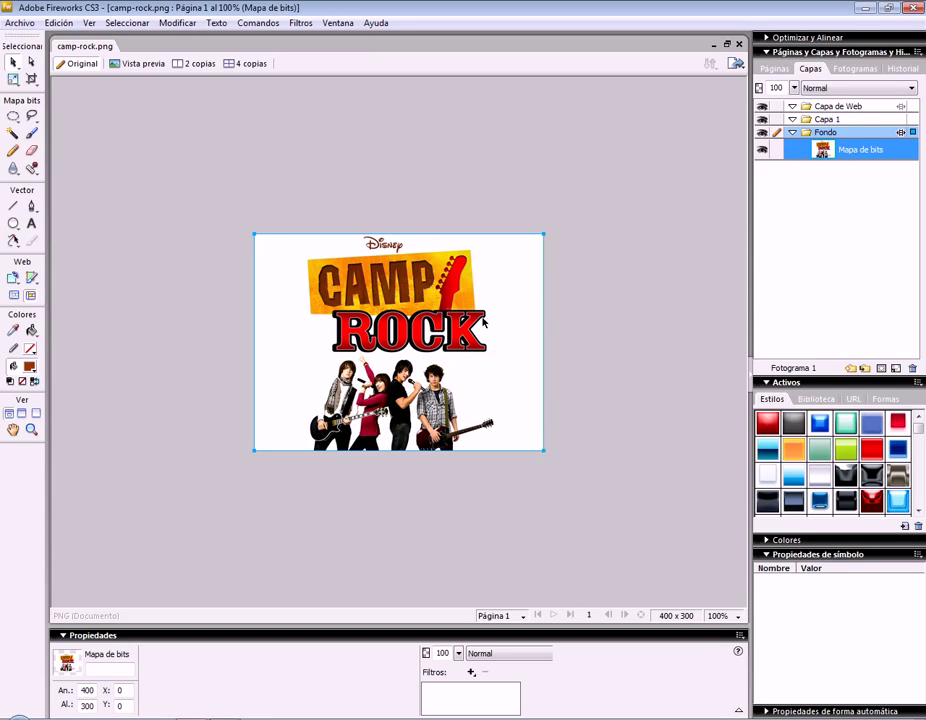
# Copy a rectangular area of about 275 × 256 px around the logo and band, and paste it as a new bitmap
pyautogui.moveTo(484, 320); pyautogui.dragTo(436, 370)
pyautogui.click(13, 118)
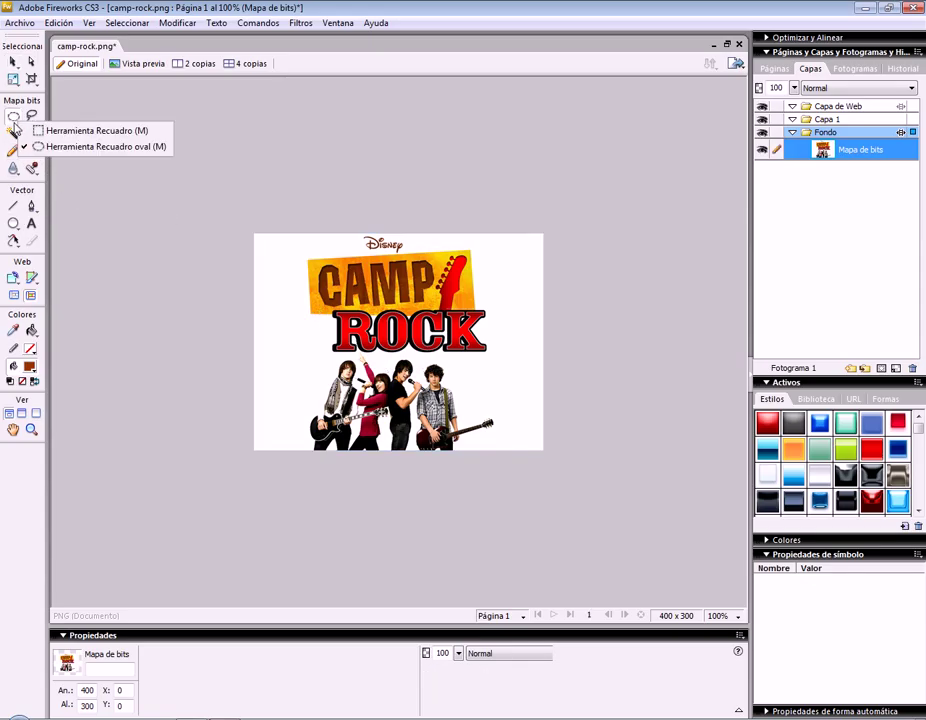
pyautogui.click(86, 132)
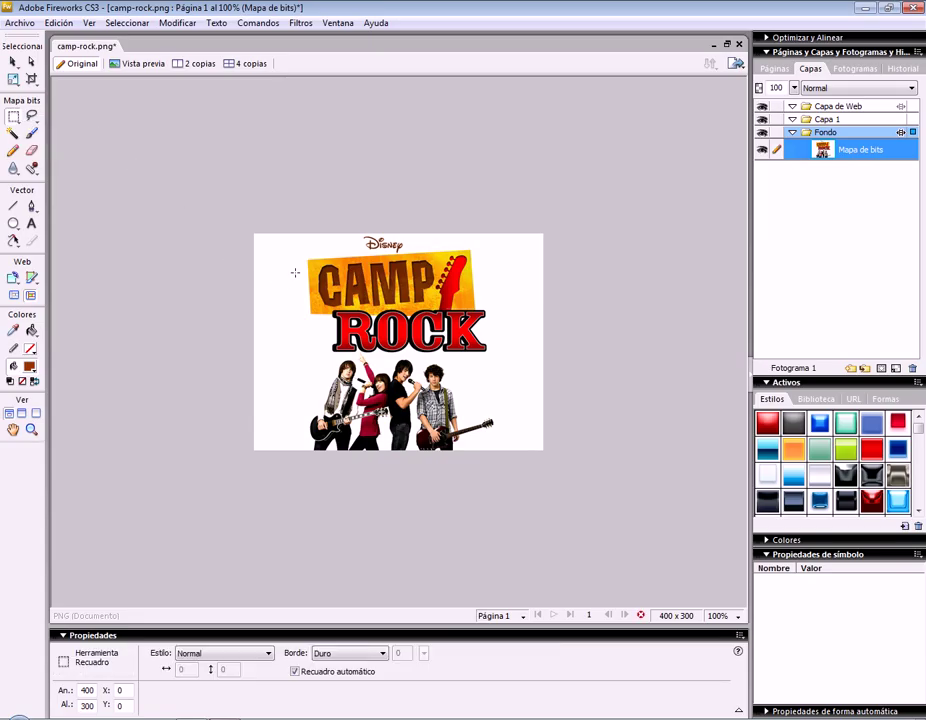
pyautogui.moveTo(300, 255); pyautogui.dragTo(496, 433)
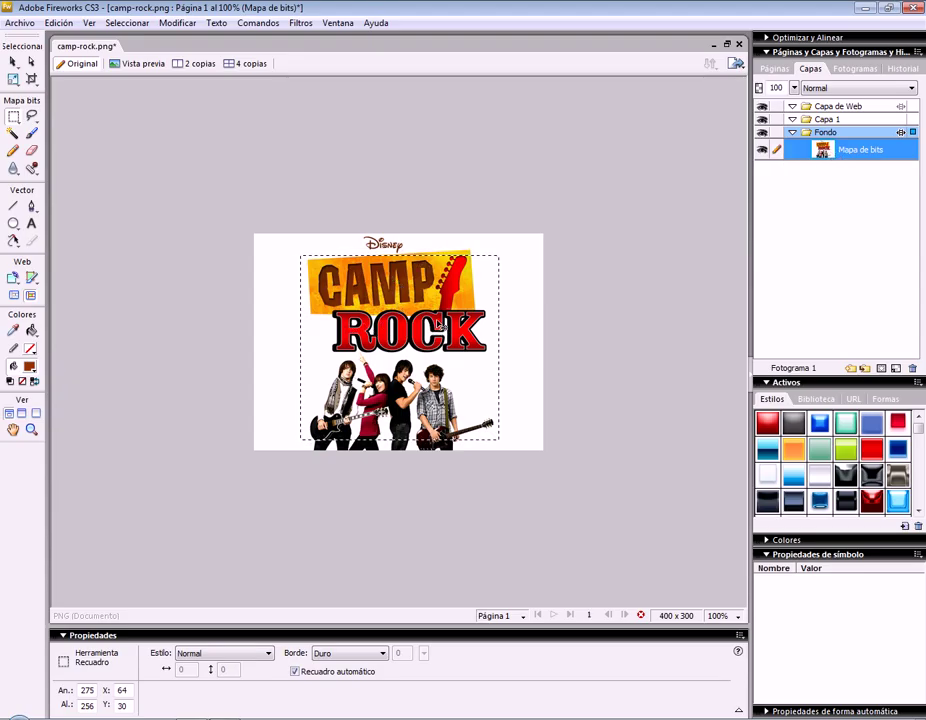
pyautogui.hotkey('ctrl', 'c')
pyautogui.hotkey('ctrl', 'v')
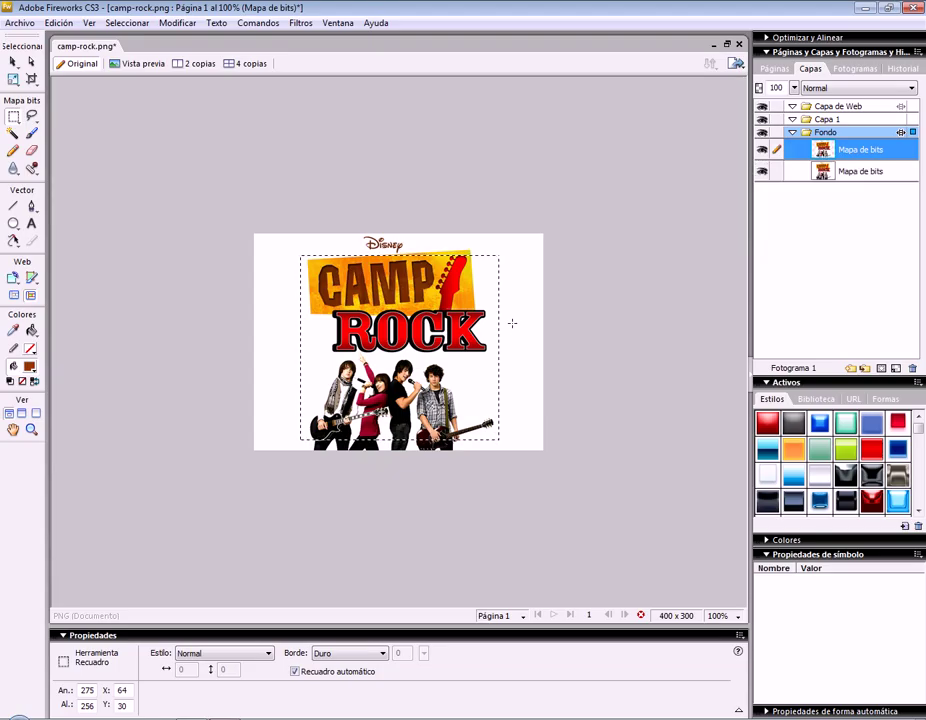
# Move the pasted bitmap to about X 60, Y 12 and delete the original full-size bitmap from the Fondo layer
pyautogui.click(762, 171)
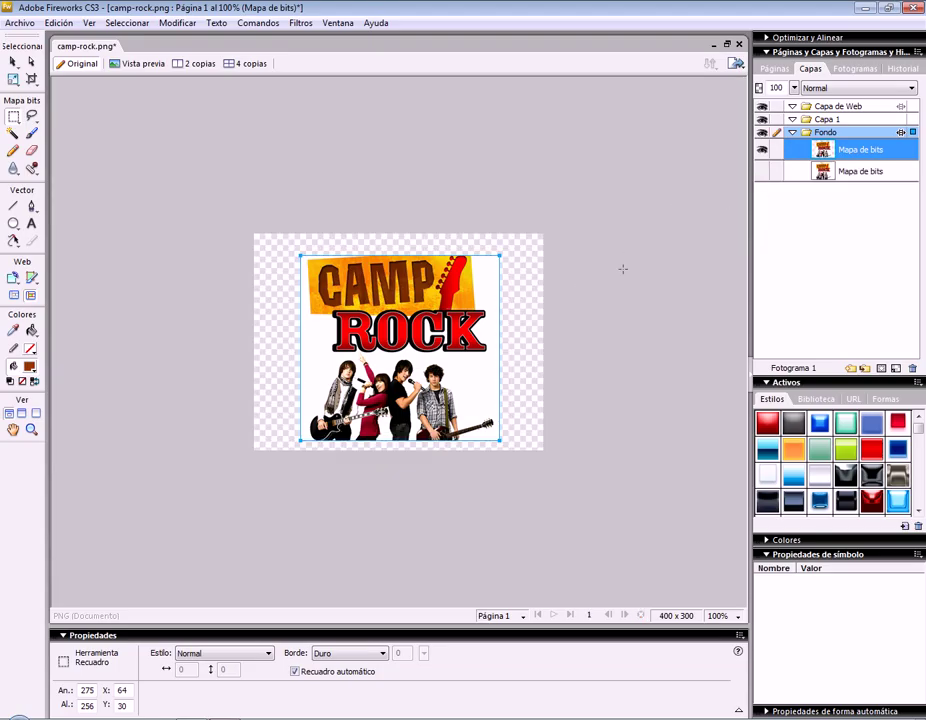
pyautogui.click(13, 62)
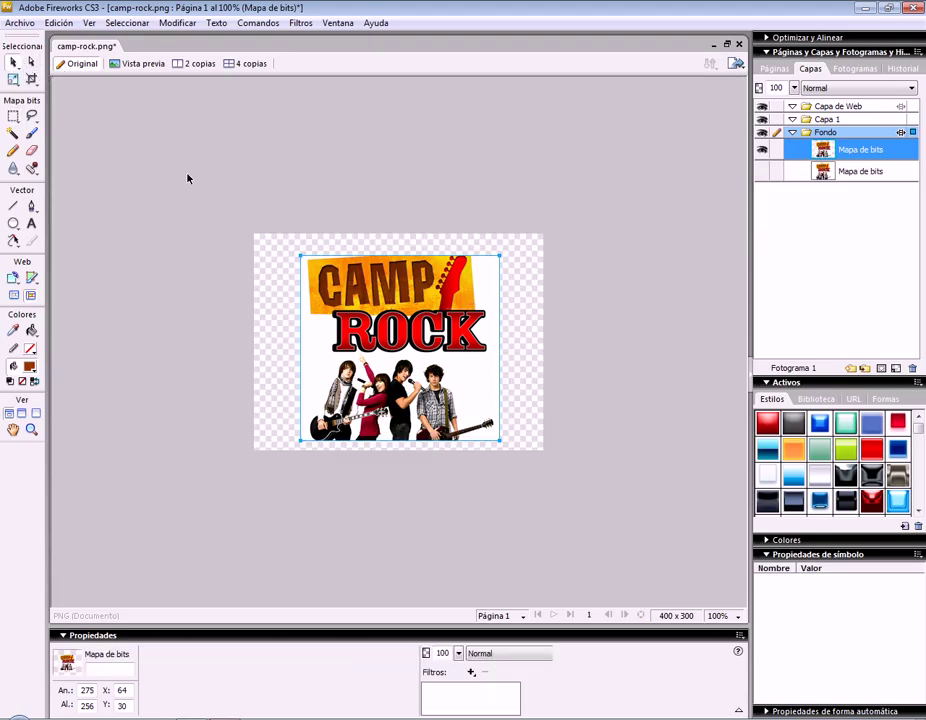
pyautogui.moveTo(383, 334); pyautogui.dragTo(370, 315)
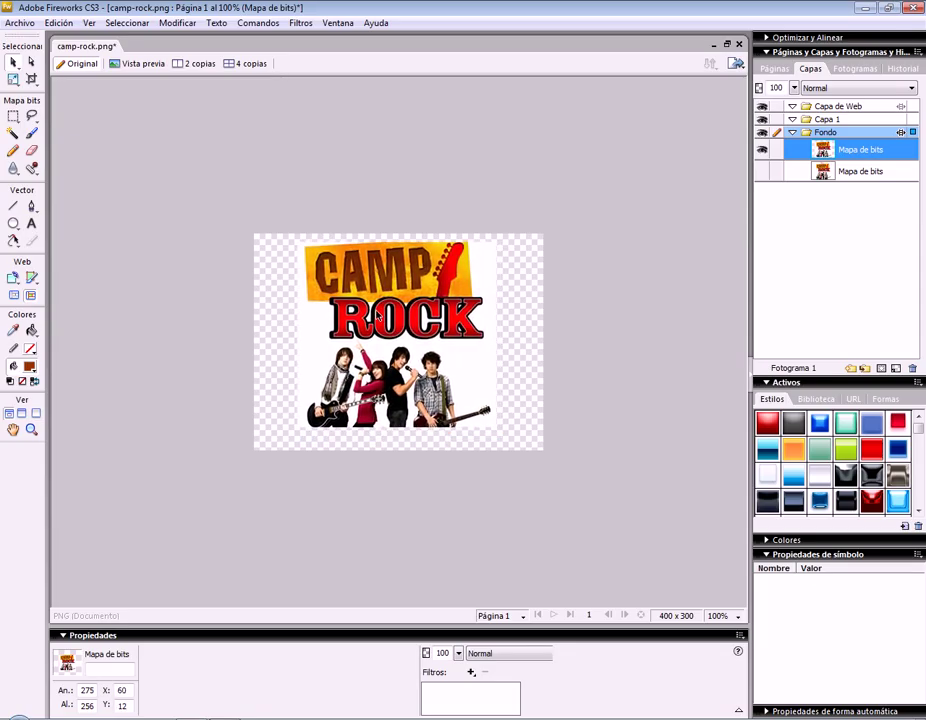
pyautogui.click(762, 171)
pyautogui.click(860, 172)
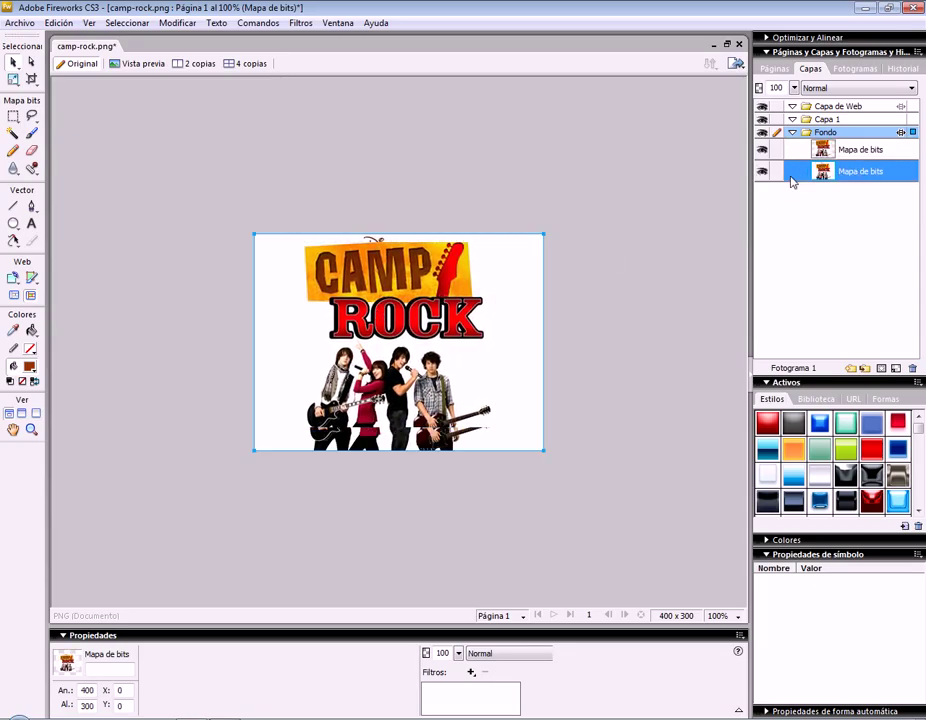
pyautogui.click(912, 369)
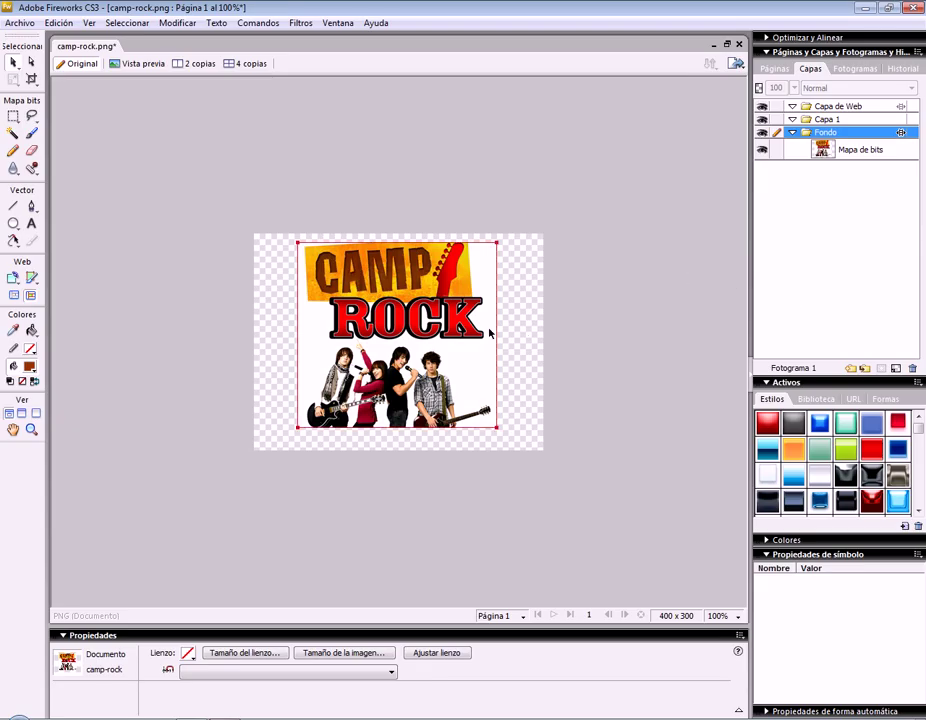
# Move the remaining cropped bitmap to about X 57, Y 17 and keep it selected
pyautogui.click(423, 319)
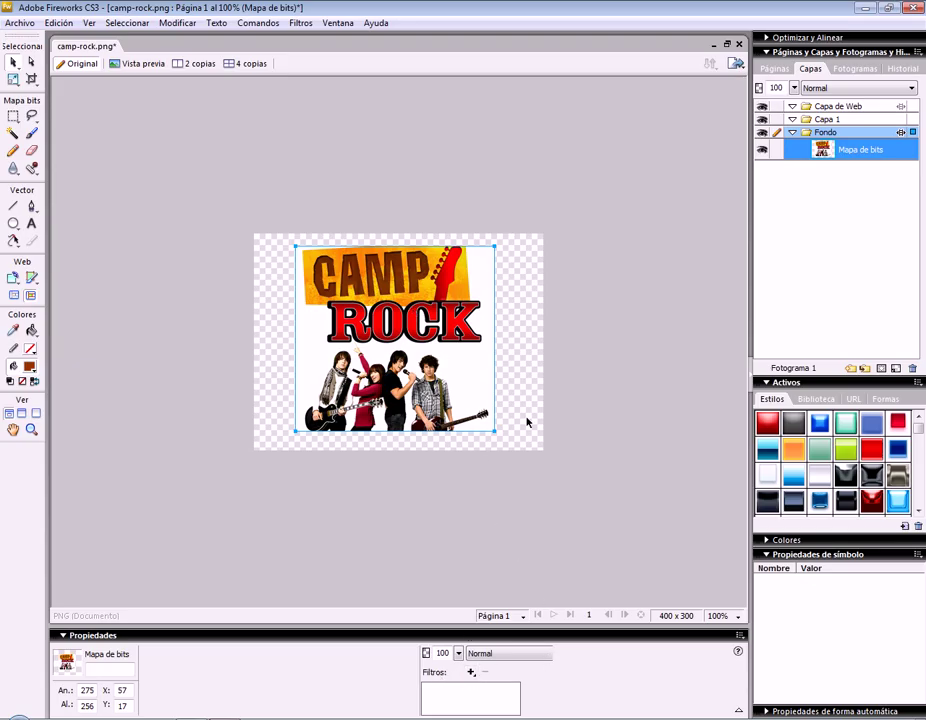
pyautogui.click(533, 345)
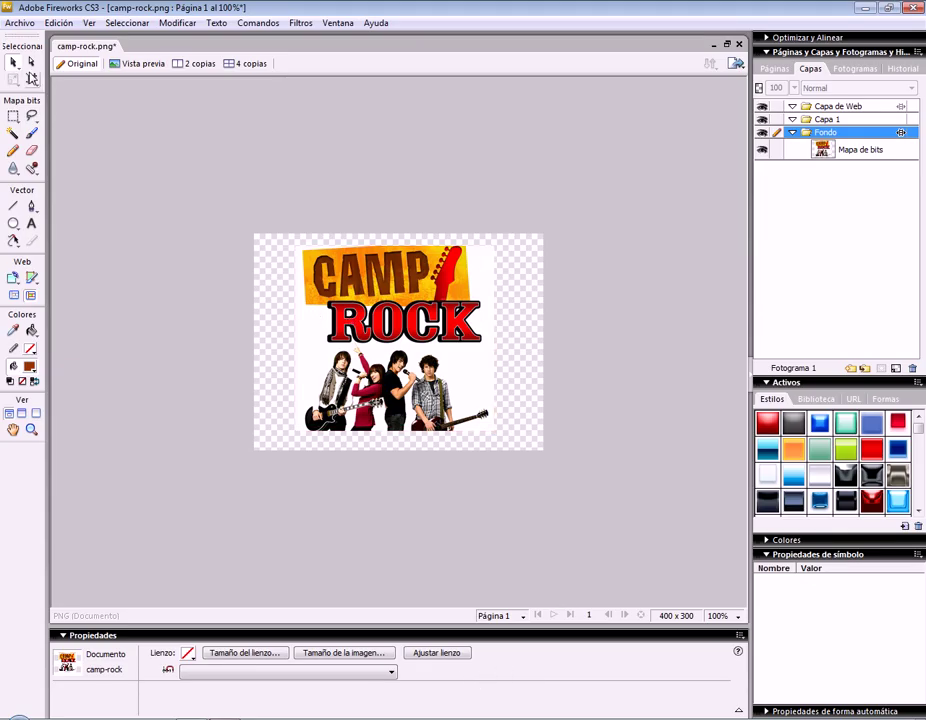
pyautogui.click(352, 291)
pyautogui.click(352, 291)
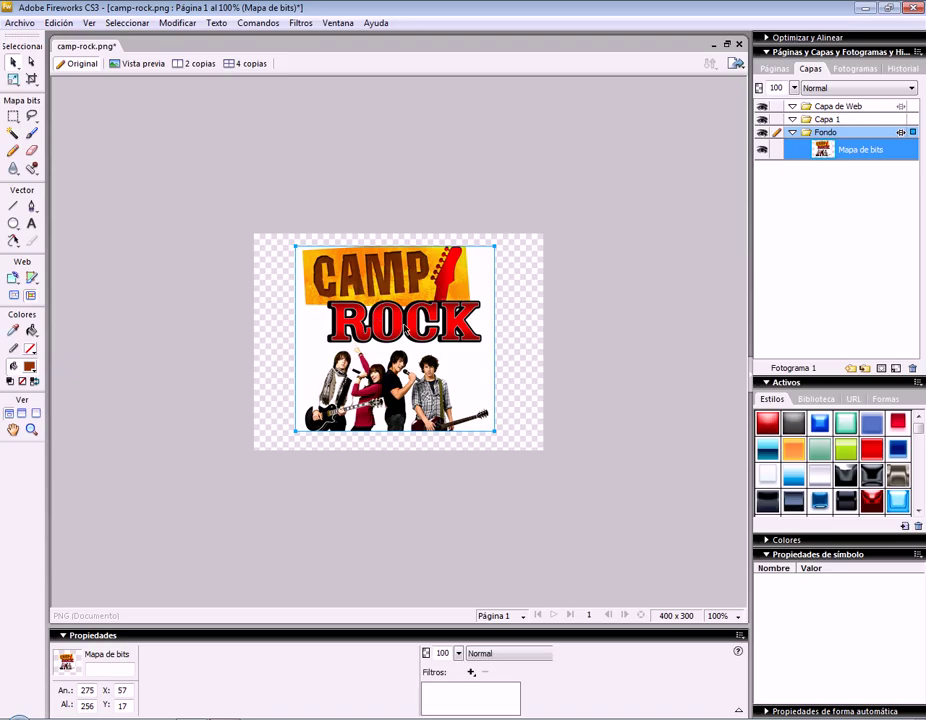
# Add a light-blue Iluminado filter with a width of 10 to the cropped bitmap
pyautogui.click(470, 672)
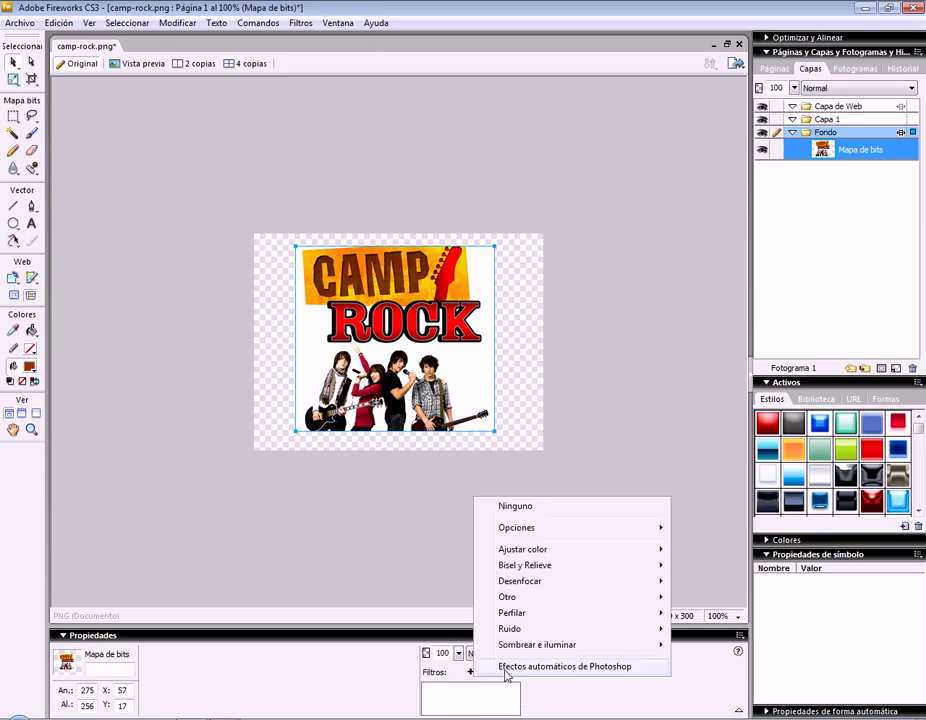
pyautogui.moveTo(517, 653)
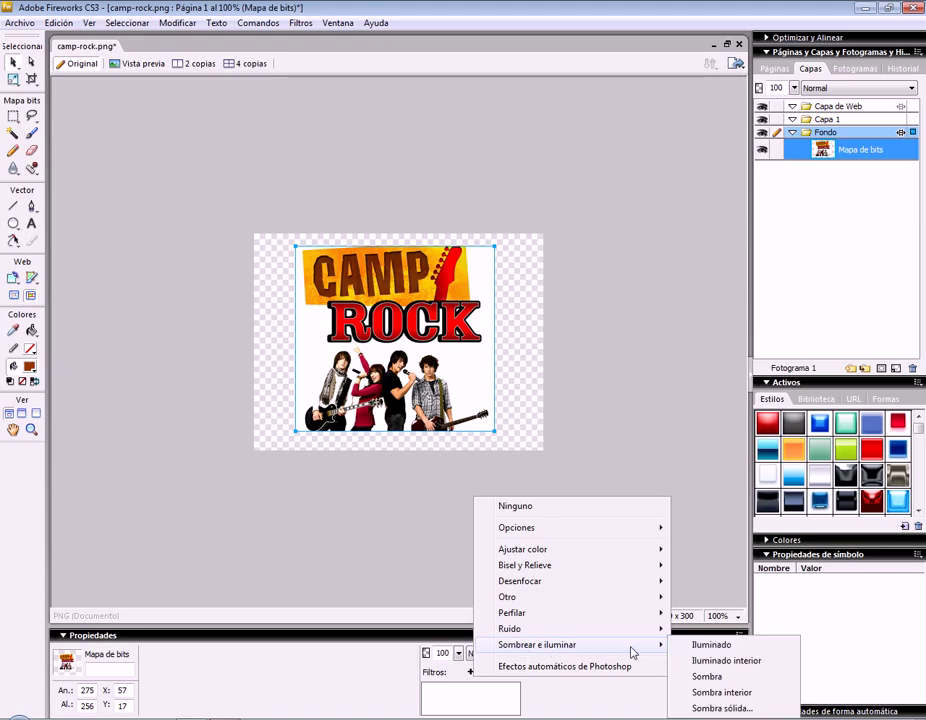
pyautogui.click(712, 645)
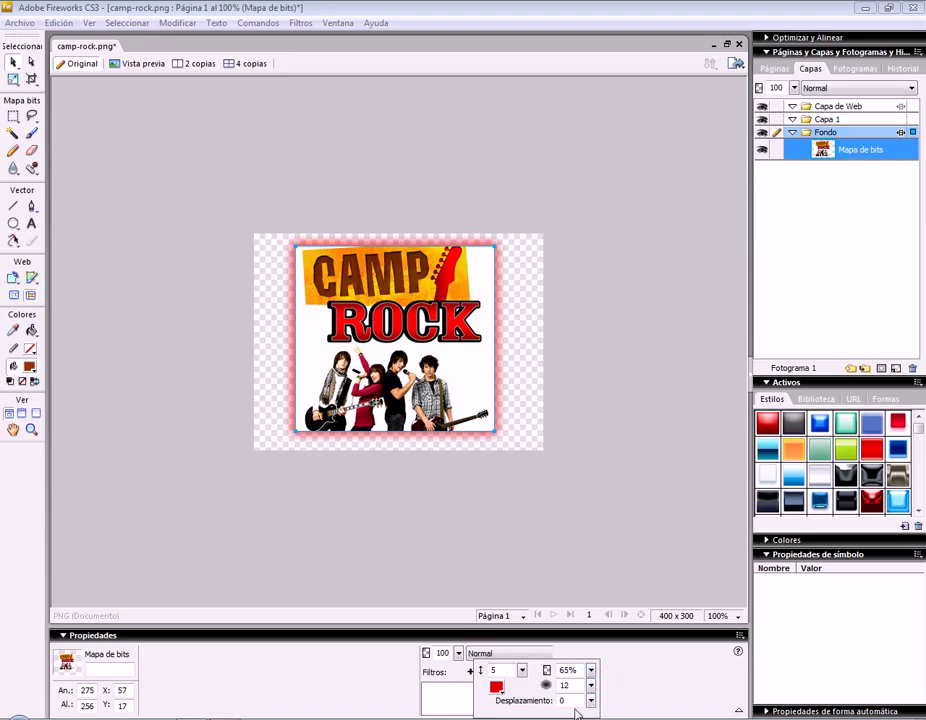
pyautogui.click(496, 687)
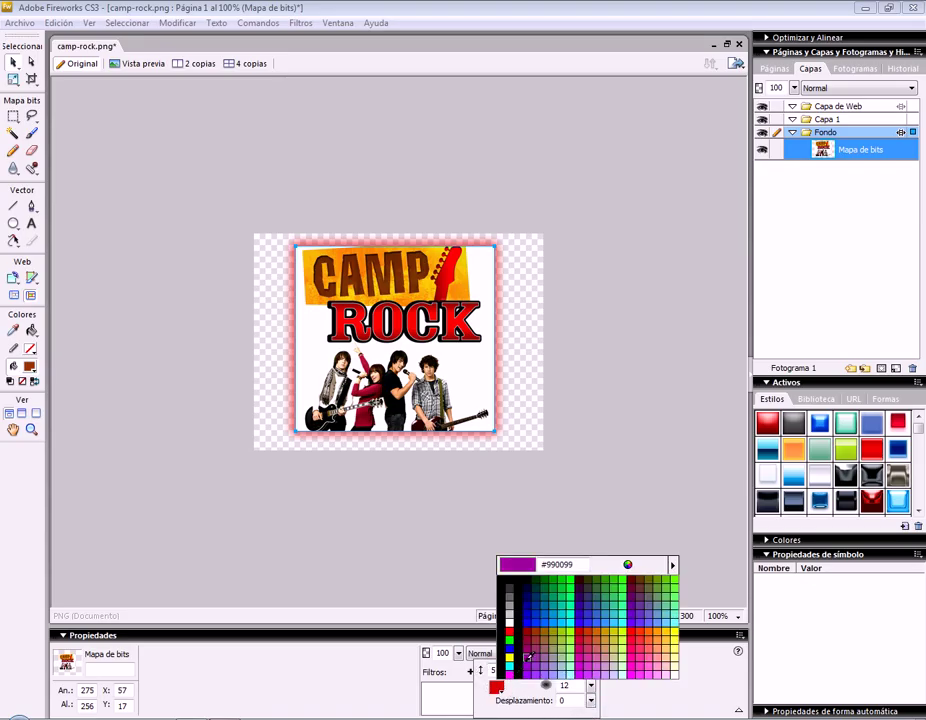
pyautogui.click(611, 617)
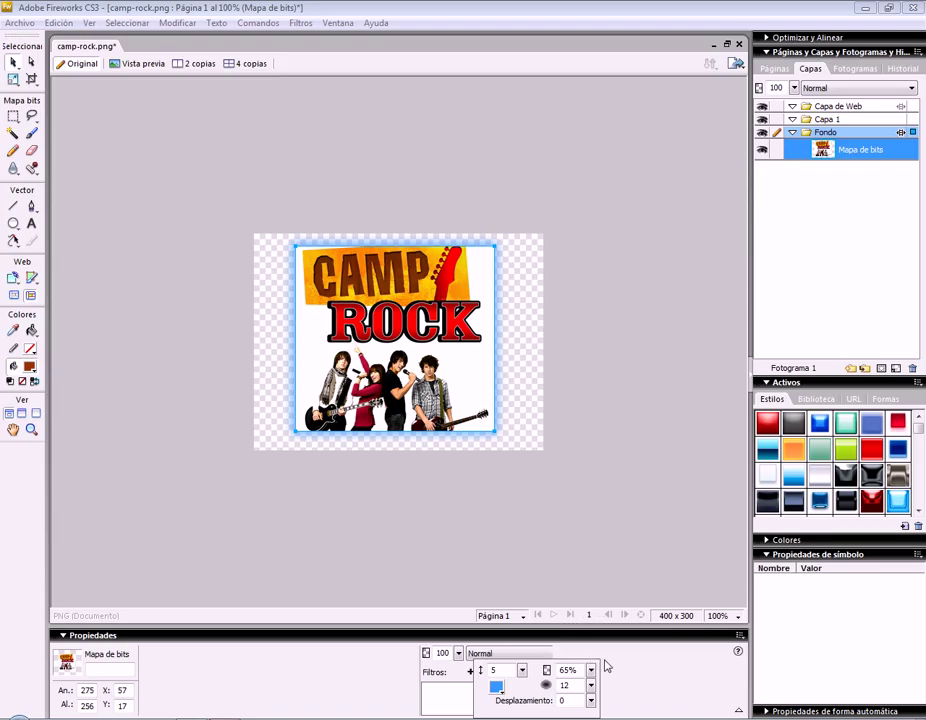
pyautogui.click(522, 670)
pyautogui.moveTo(524, 672); pyautogui.dragTo(524, 664)
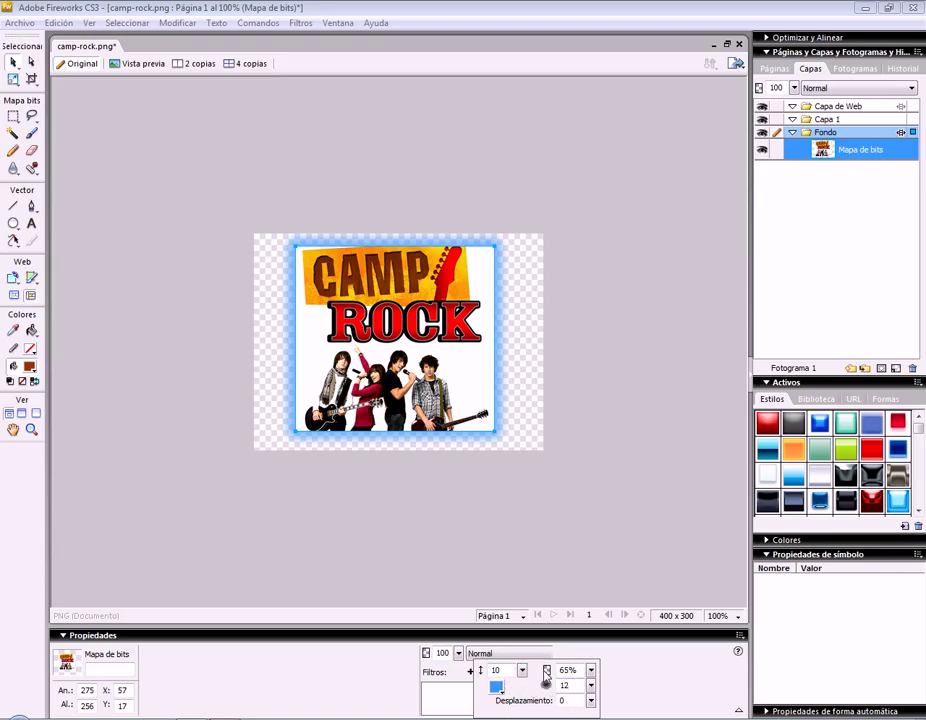
pyautogui.click(583, 502)
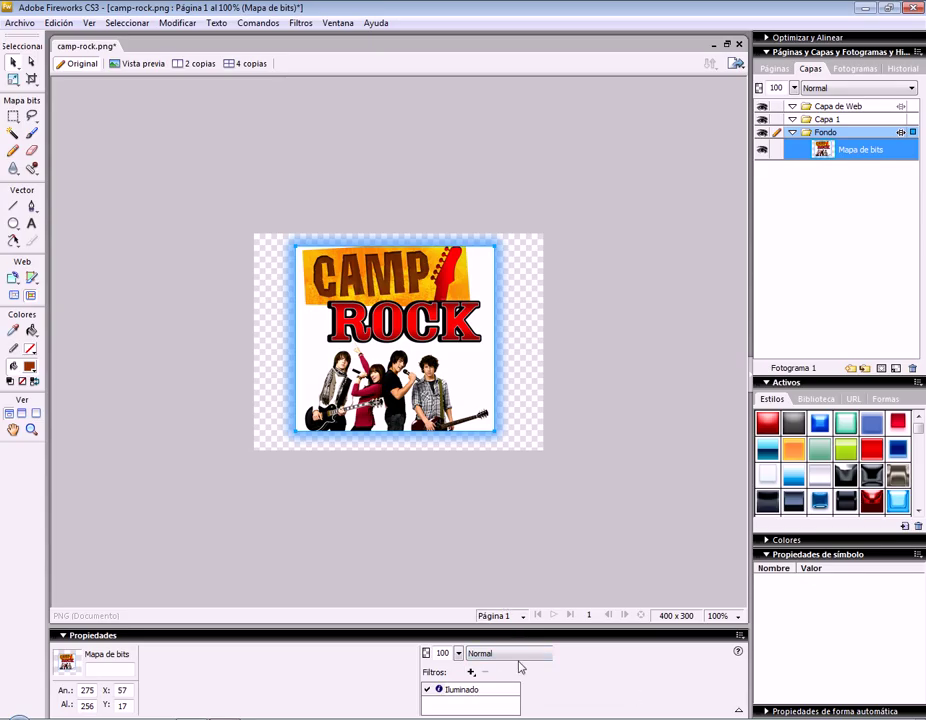
# Change the Iluminado filter's colour to green and its opacity to about 71%
pyautogui.click(471, 700)
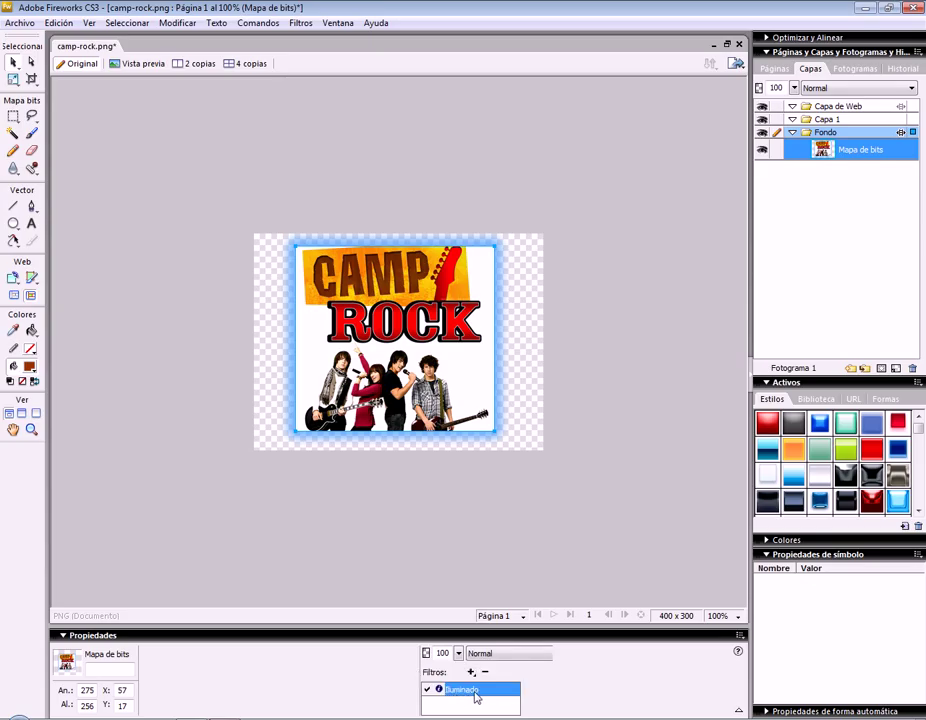
pyautogui.doubleClick(473, 698)
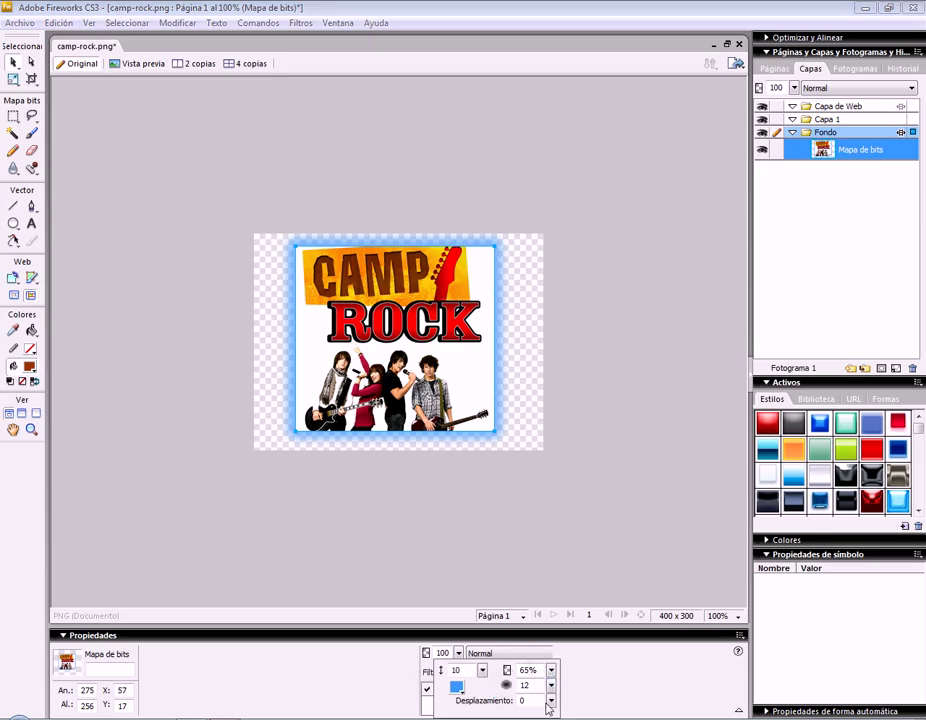
pyautogui.click(458, 688)
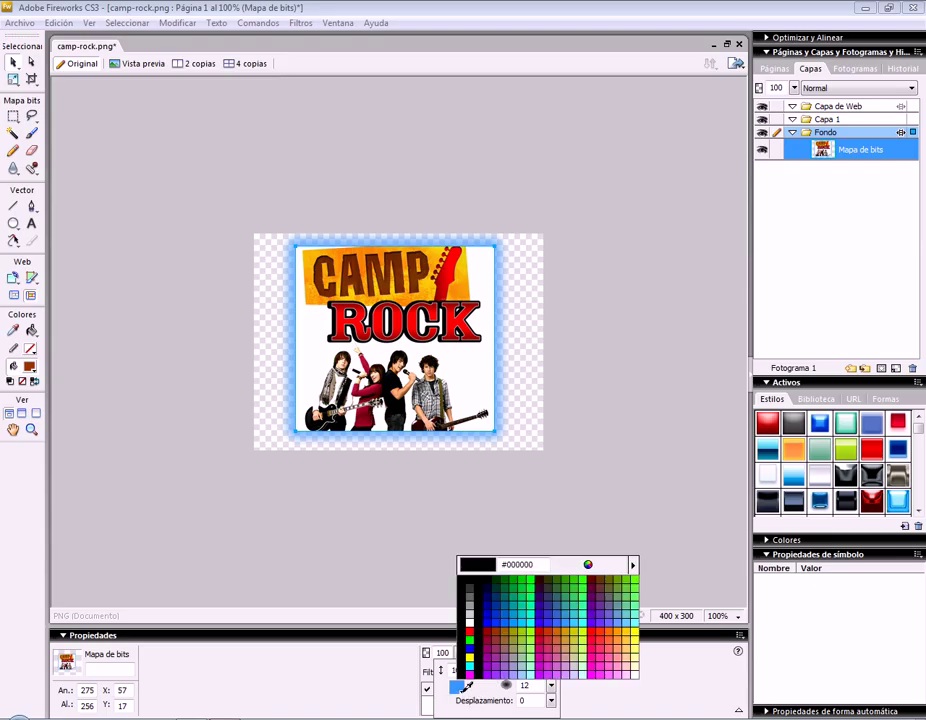
pyautogui.click(529, 570)
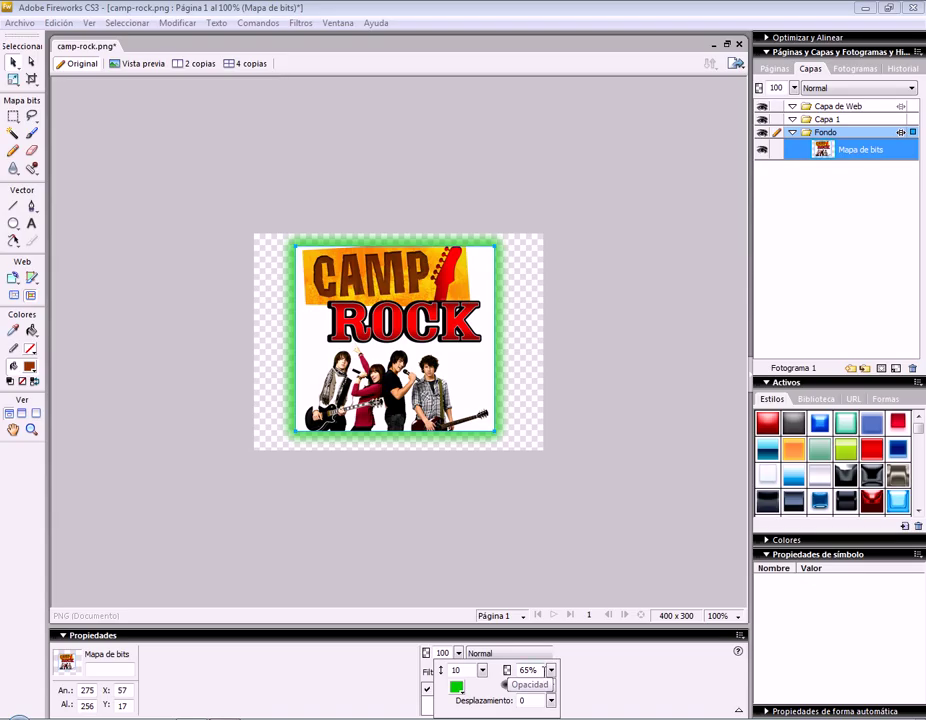
pyautogui.moveTo(551, 676); pyautogui.dragTo(549, 669)
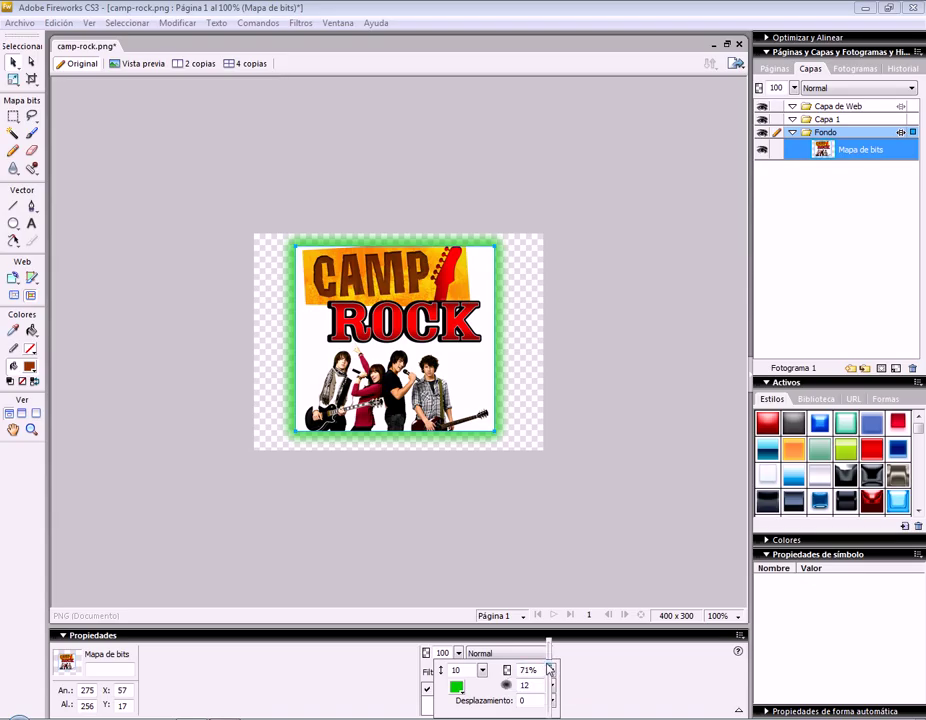
pyautogui.click(616, 677)
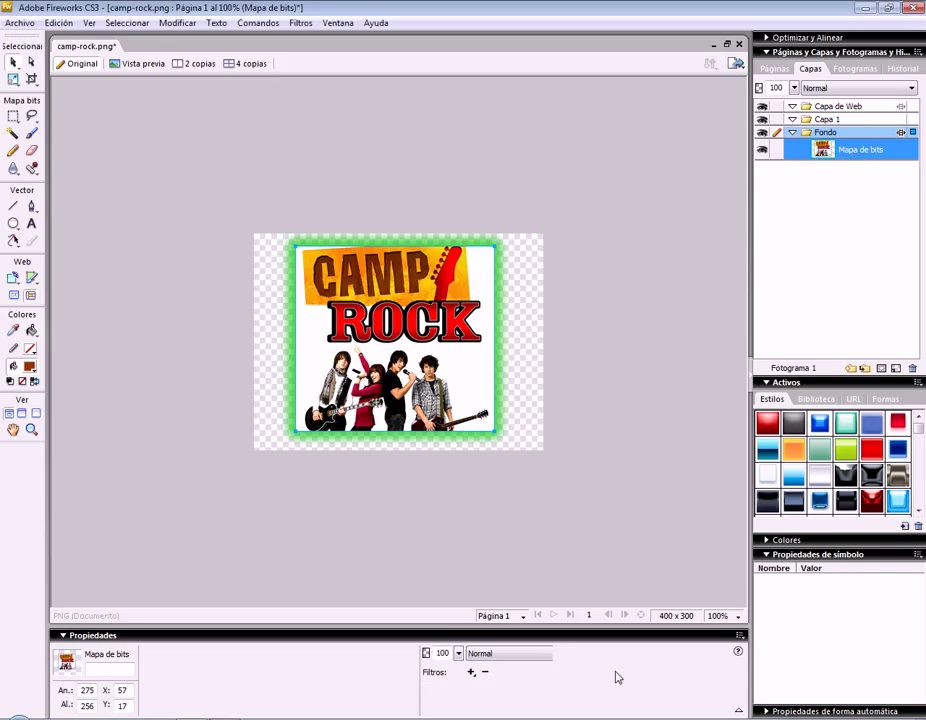
# Move the bitmap down to about Y 24 and add a Bisel exterior filter with the Anillo edge shape
pyautogui.moveTo(386, 284); pyautogui.dragTo(386, 291)
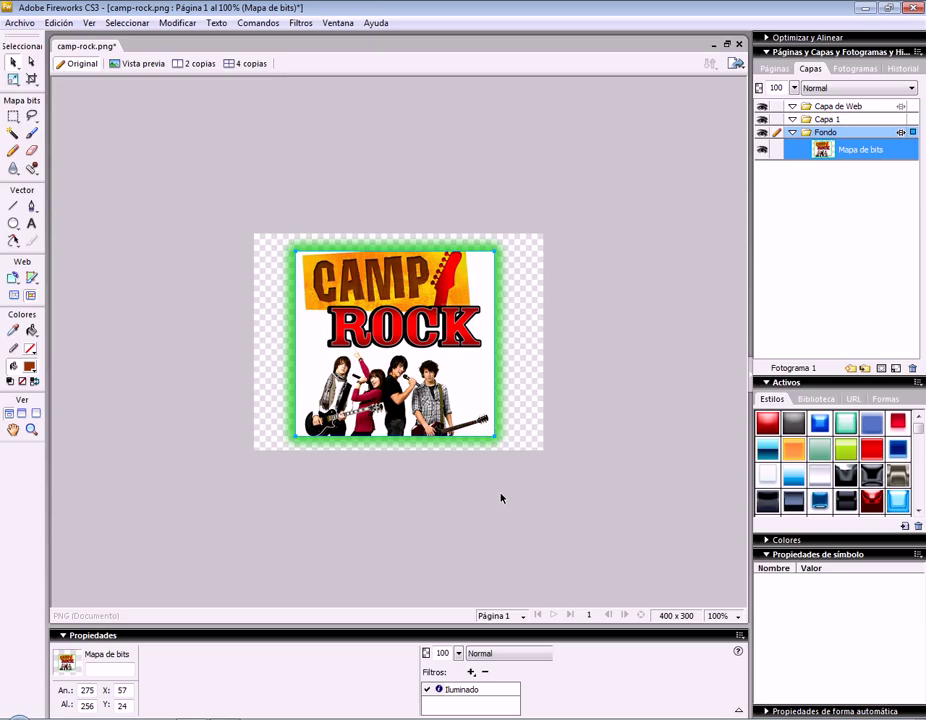
pyautogui.click(474, 675)
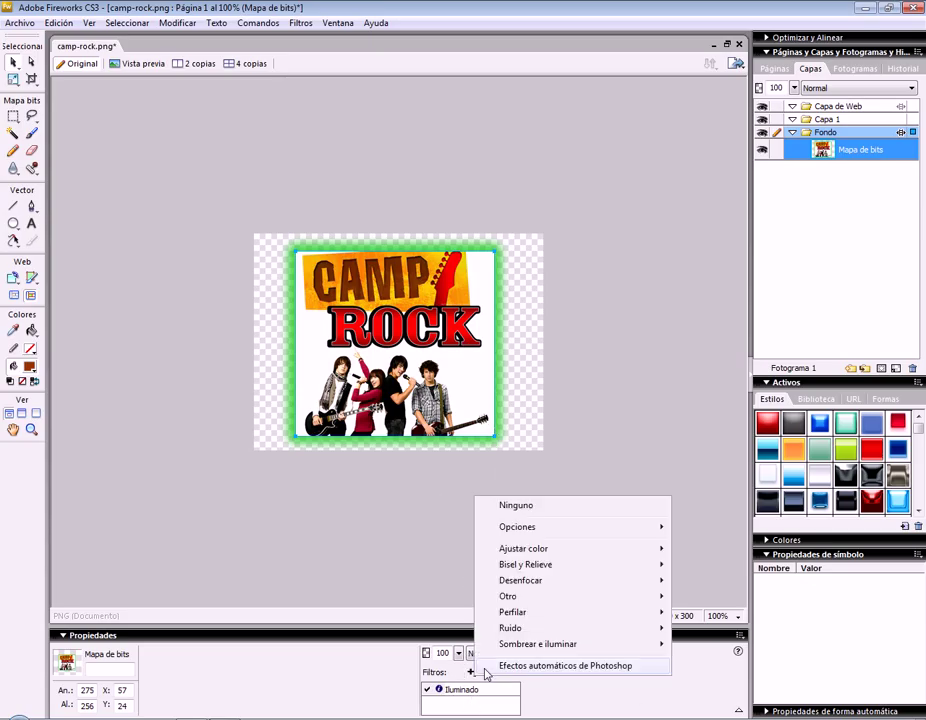
pyautogui.moveTo(575, 573)
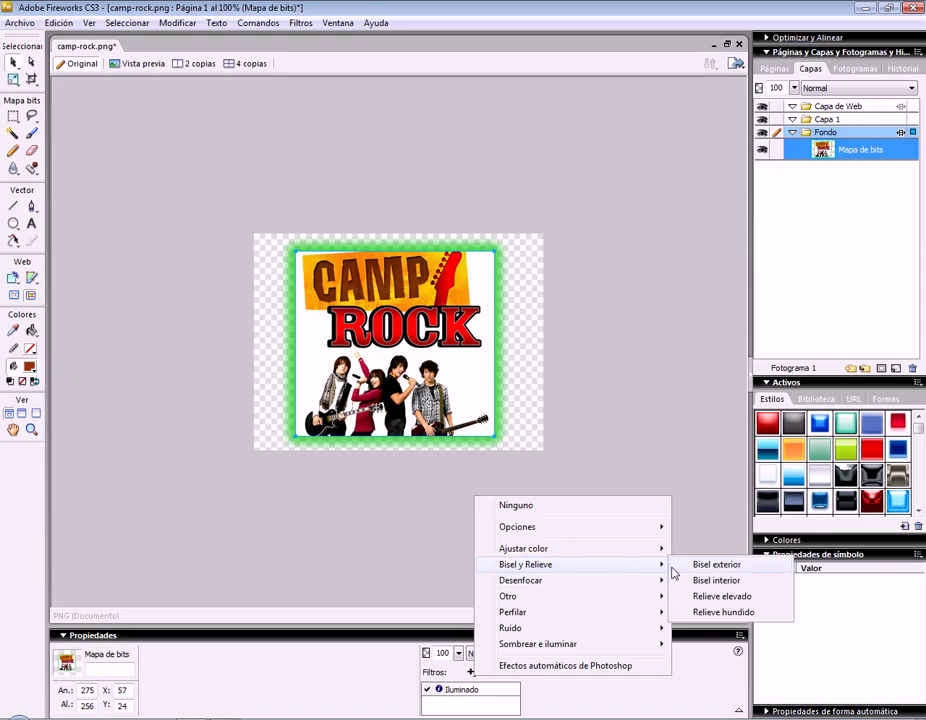
pyautogui.click(710, 566)
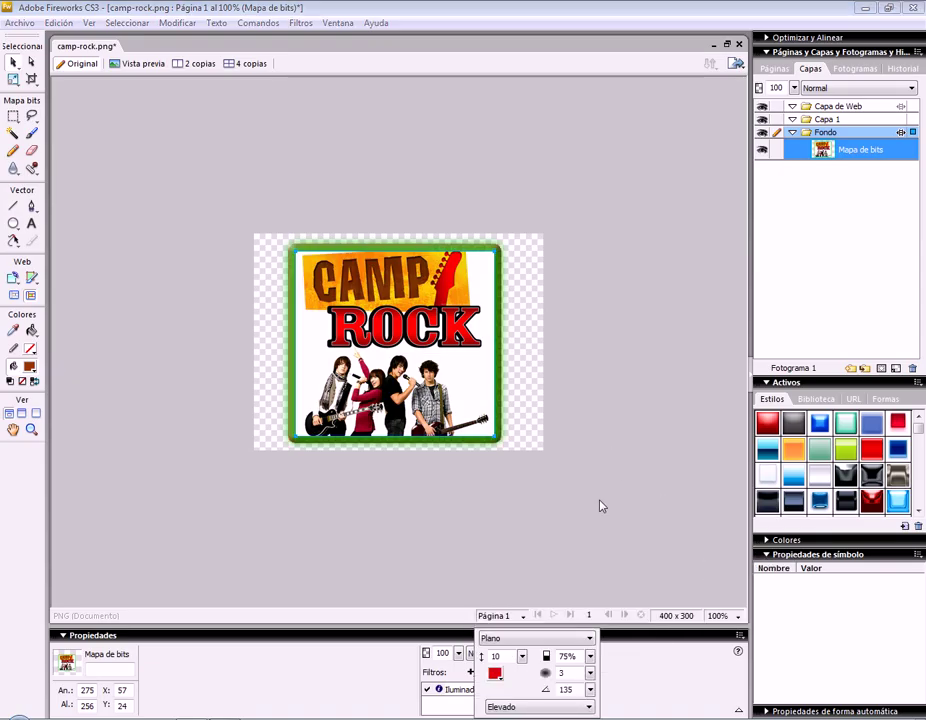
pyautogui.click(586, 642)
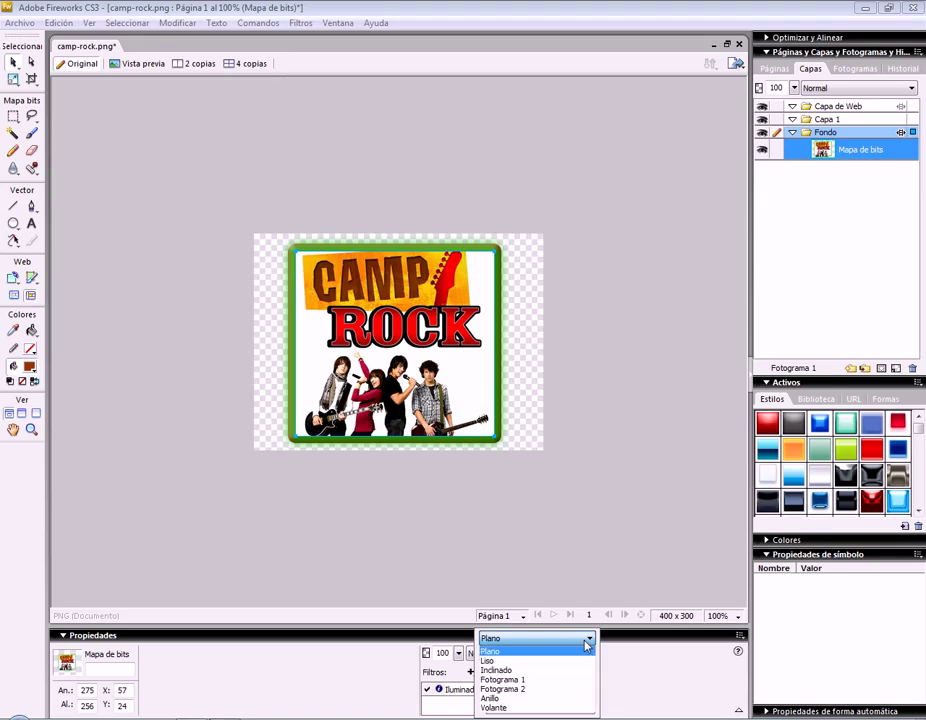
pyautogui.click(528, 698)
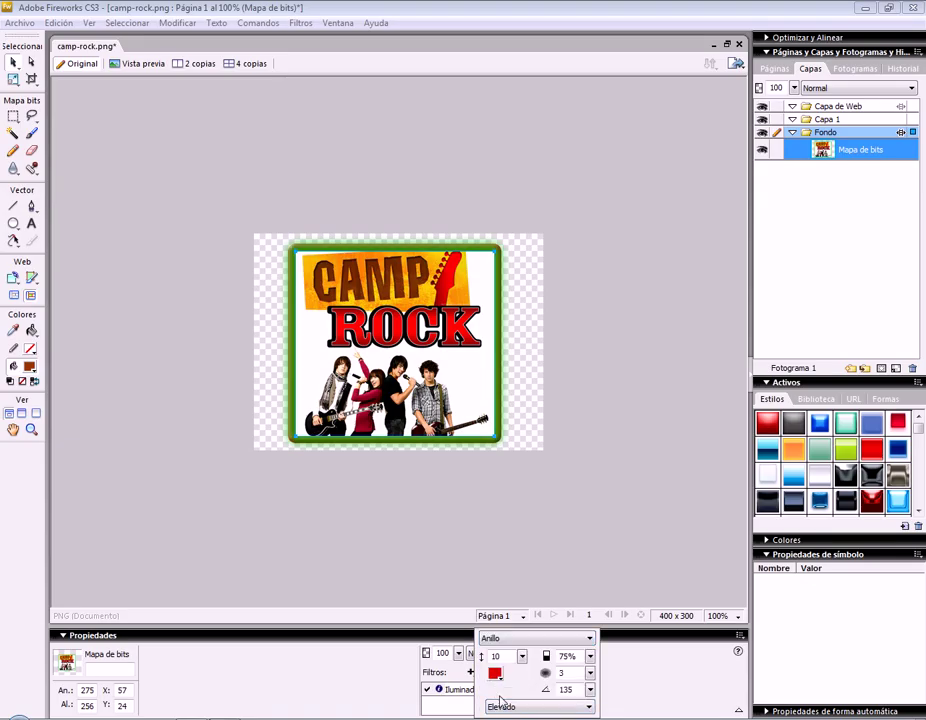
# Set the Bisel exterior filter's colour to orange and its softness to 10
pyautogui.click(495, 674)
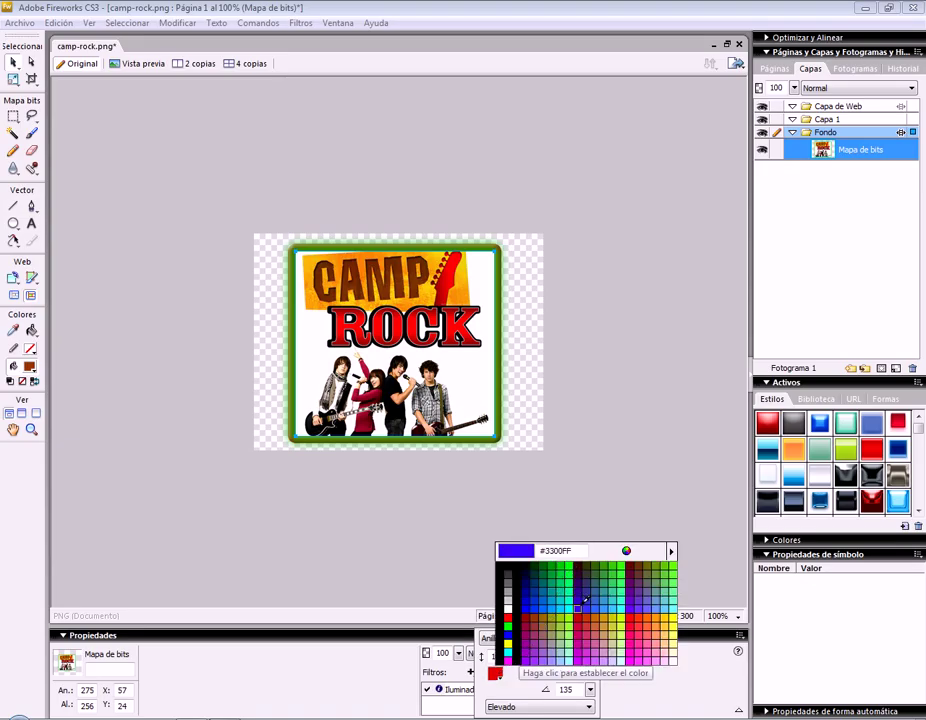
pyautogui.click(659, 614)
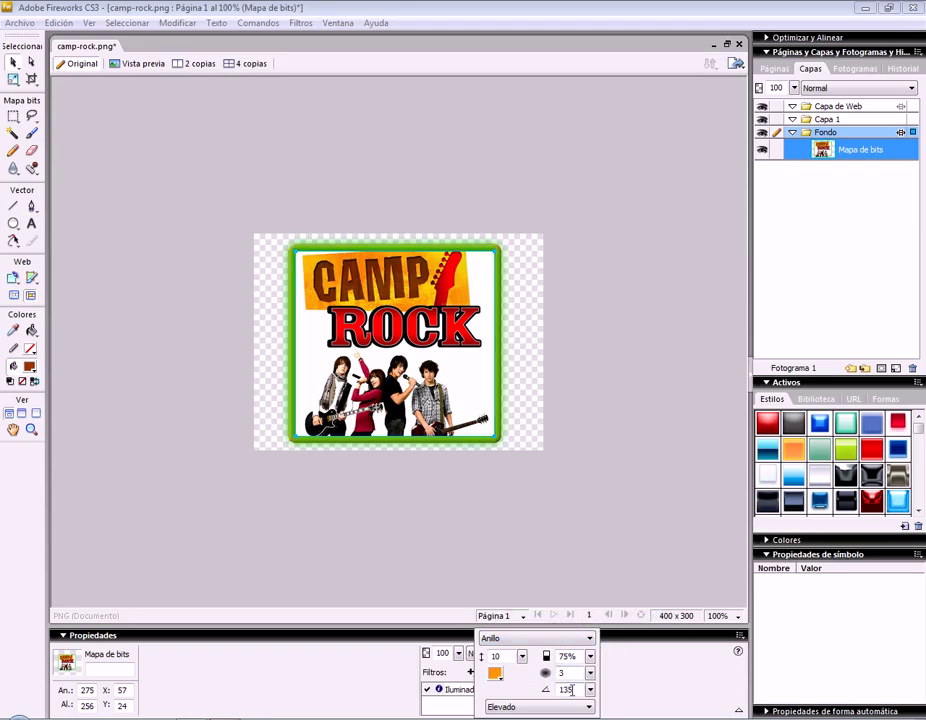
pyautogui.click(591, 674)
pyautogui.moveTo(593, 676); pyautogui.dragTo(591, 615)
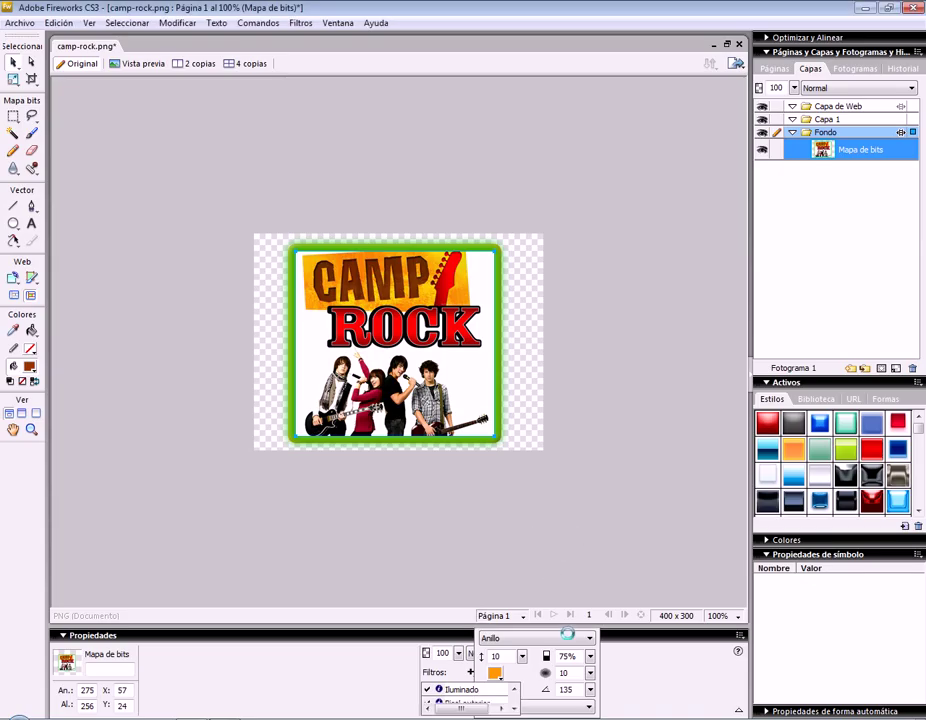
pyautogui.click(590, 555)
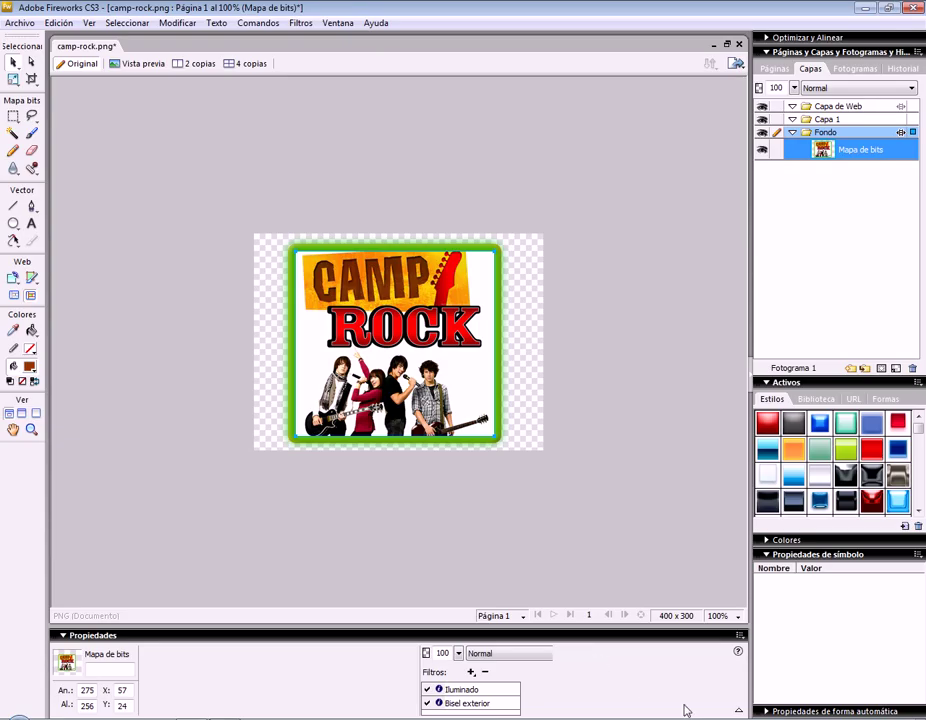
# Remove the Bisel exterior filter from the Camp Rock bitmap
pyautogui.moveTo(55, 642); pyautogui.dragTo(68, 505)
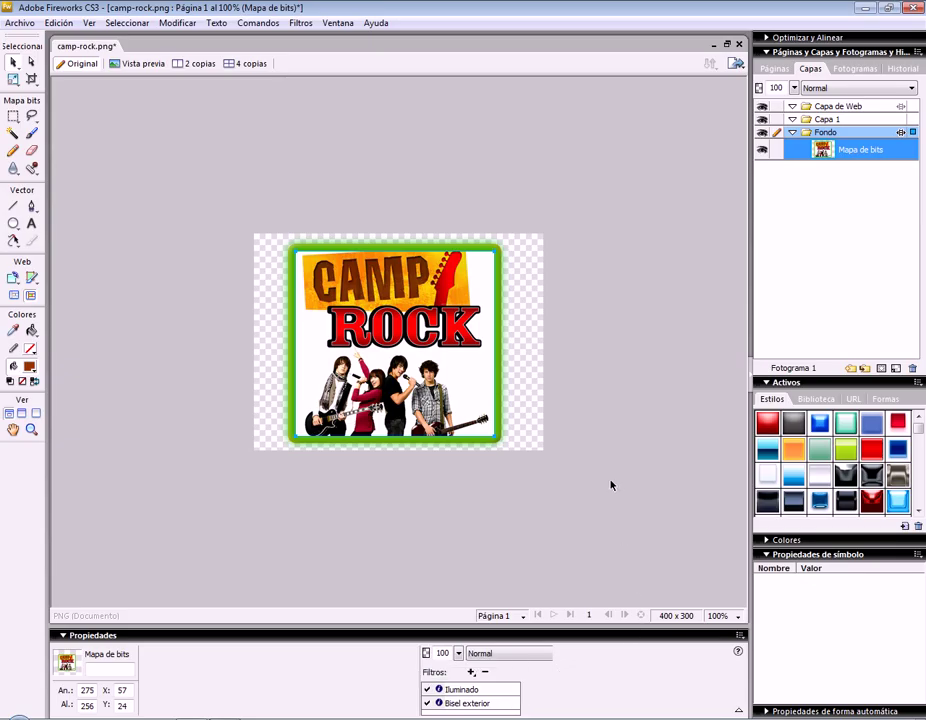
pyautogui.click(488, 689)
pyautogui.click(485, 705)
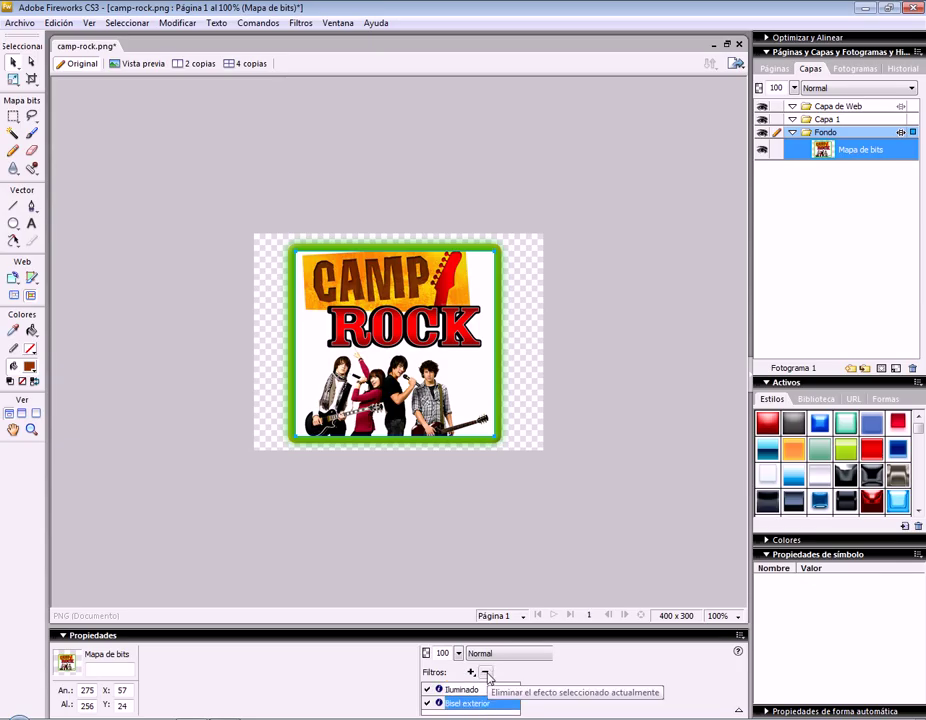
pyautogui.click(485, 673)
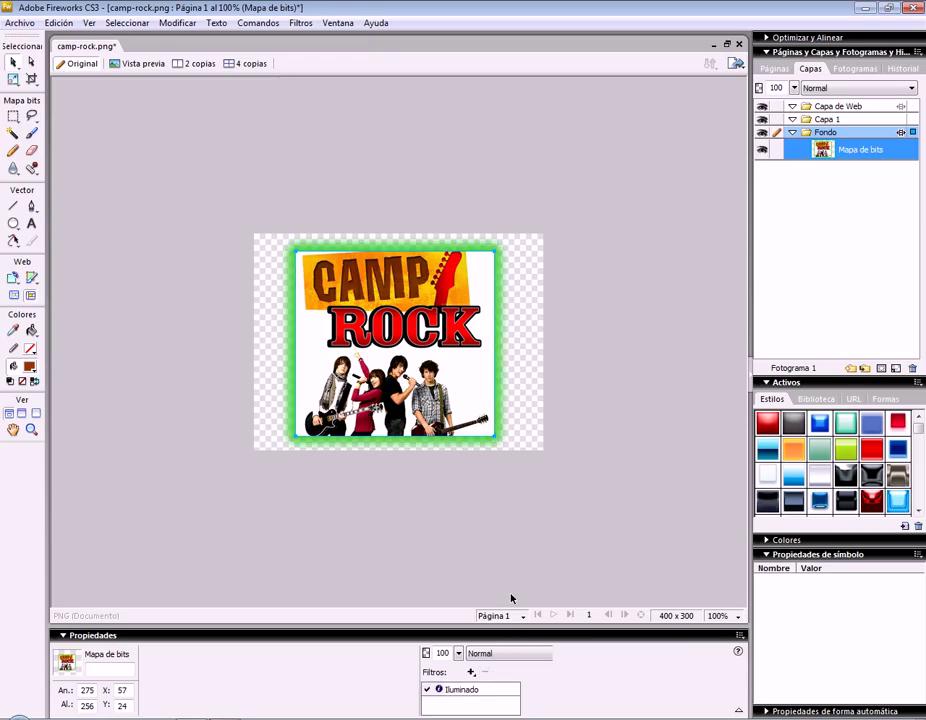
# Move the Camp Rock bitmap slightly up and to the left, to about X 55, Y 21
pyautogui.click(489, 694)
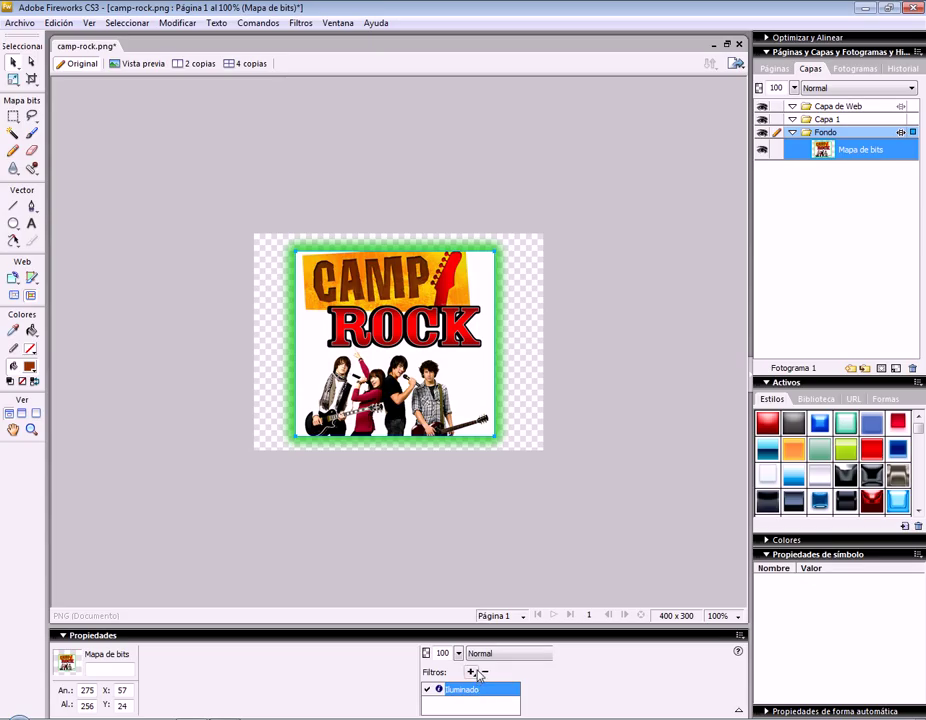
pyautogui.click(520, 546)
pyautogui.moveTo(414, 369)
pyautogui.mouseDown()
pyautogui.moveTo(424, 362)
pyautogui.moveTo(414, 362)
pyautogui.mouseUp()
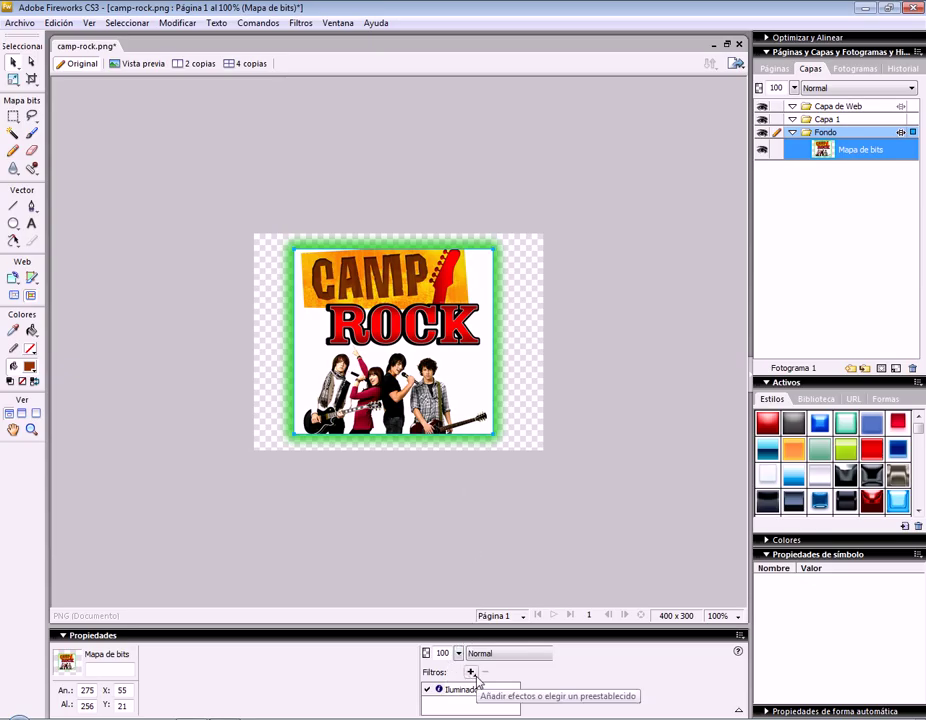
# Add a Desenfoque gaussiano filter with a blur radius of 2.2 to the Camp Rock bitmap
pyautogui.click(474, 676)
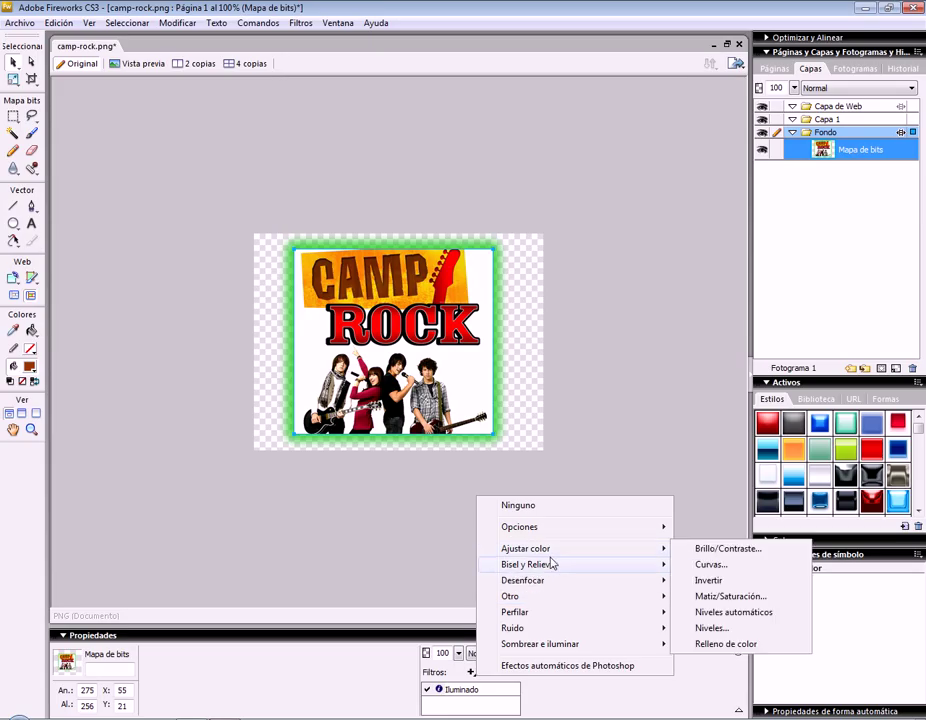
pyautogui.moveTo(546, 568)
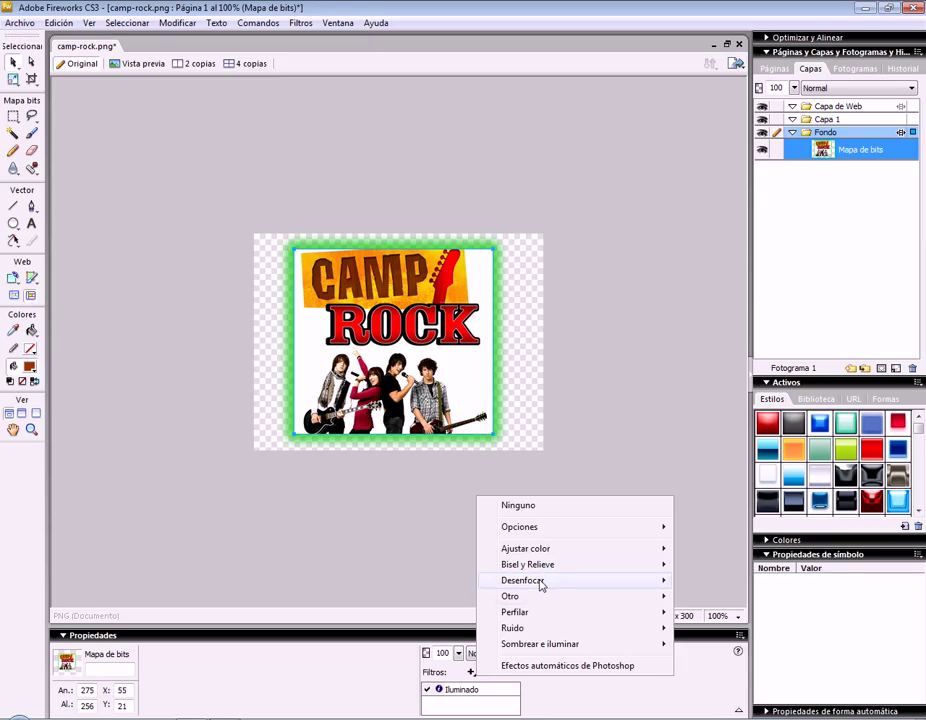
pyautogui.moveTo(587, 585)
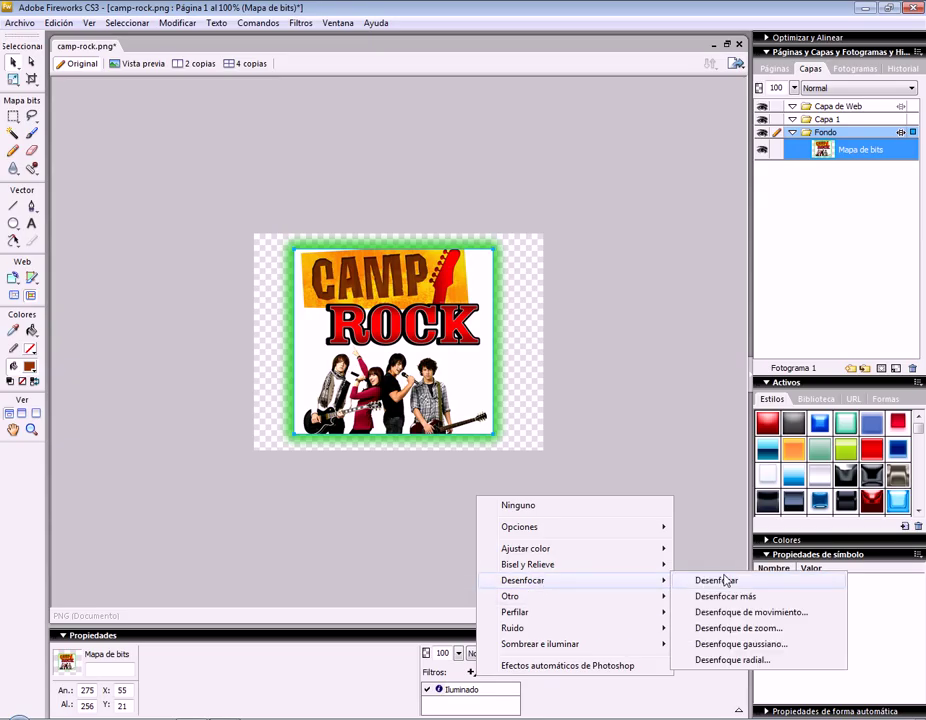
pyautogui.click(781, 651)
pyautogui.moveTo(506, 331); pyautogui.dragTo(511, 486)
pyautogui.click(367, 517)
pyautogui.moveTo(367, 517)
pyautogui.mouseDown()
pyautogui.moveTo(434, 518)
pyautogui.moveTo(351, 519)
pyautogui.mouseUp()
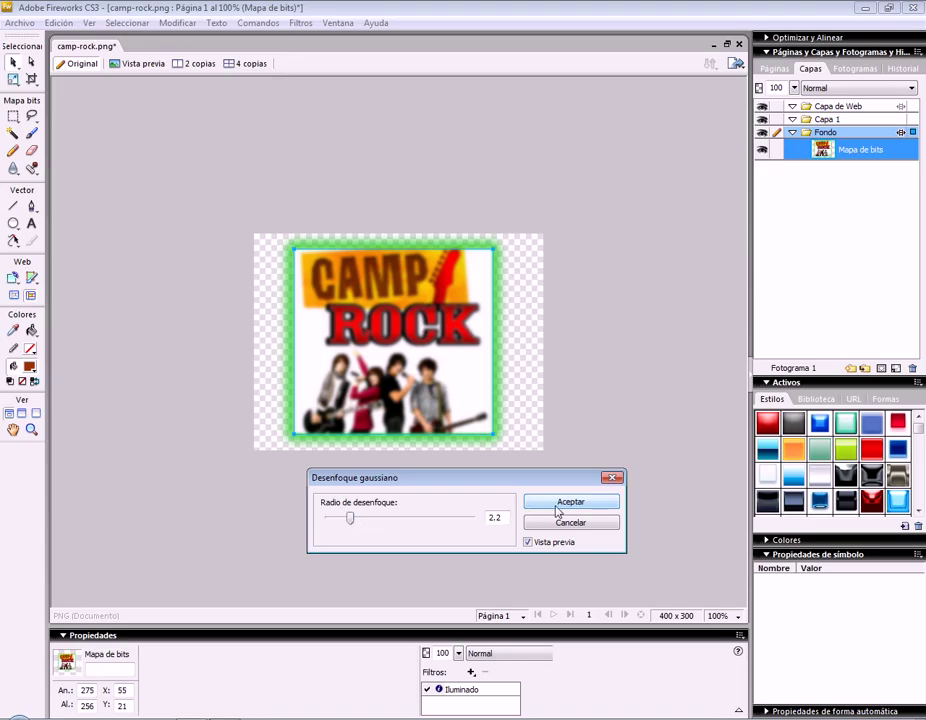
pyautogui.click(588, 503)
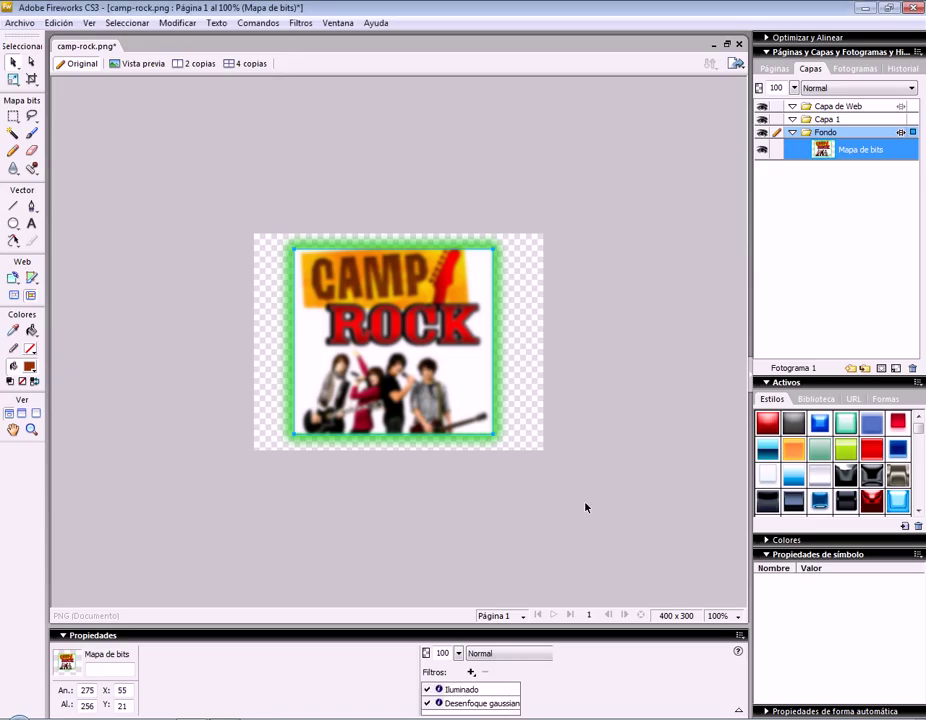
# Remove the Desenfoque gaussiano filter from the bitmap
pyautogui.click(483, 704)
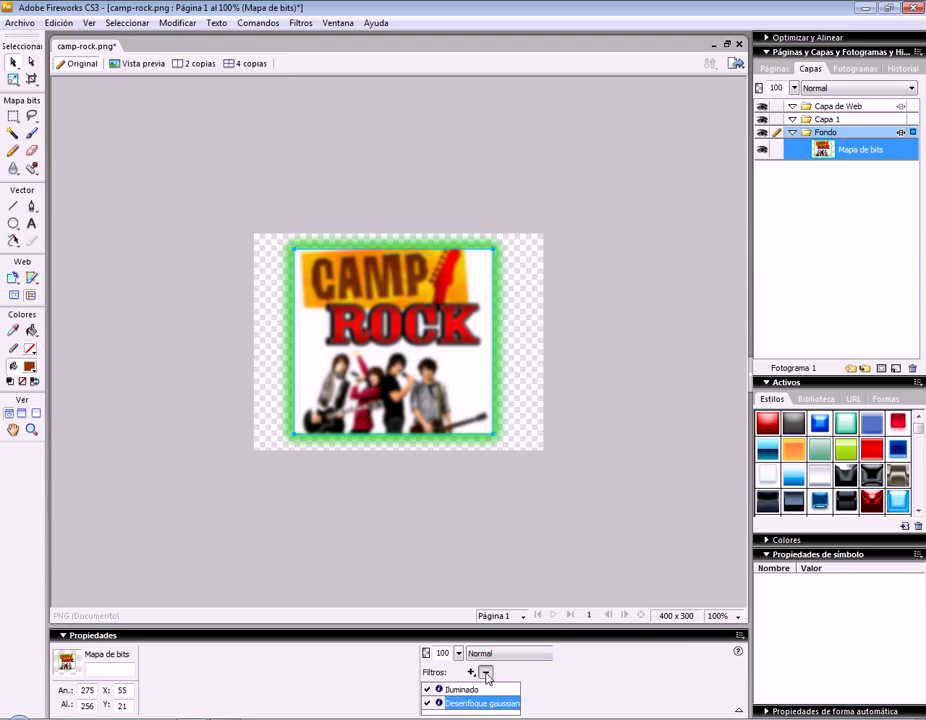
pyautogui.click(485, 672)
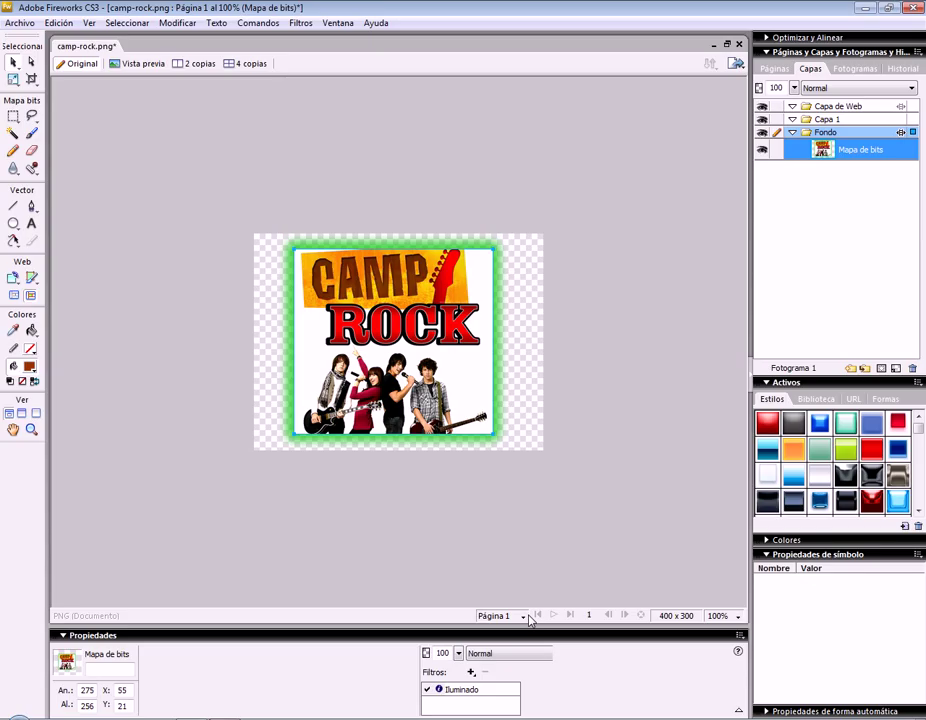